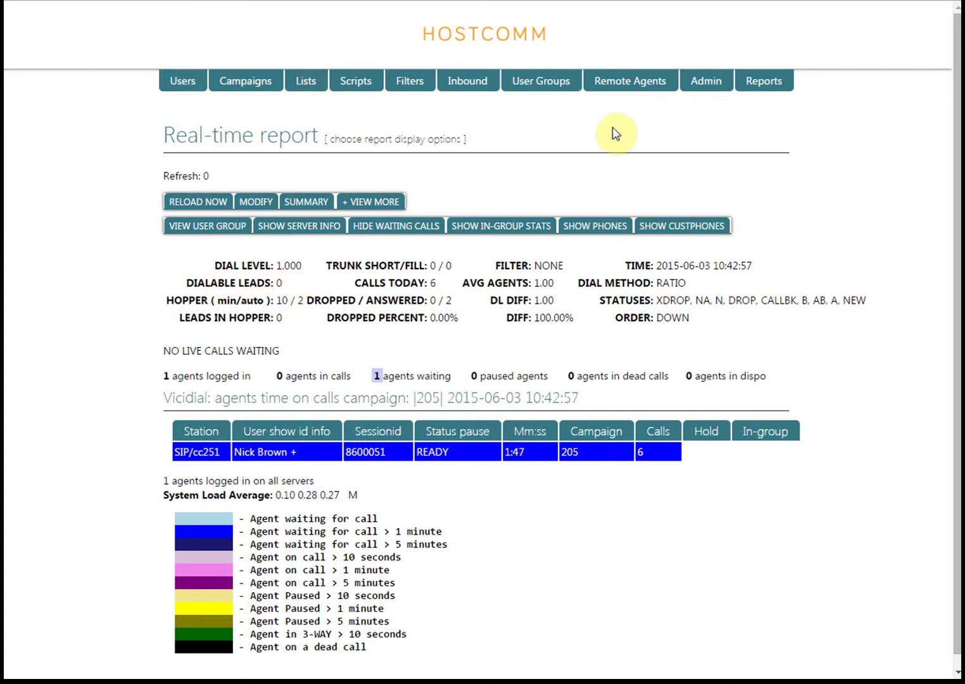
Step: Open campaign 205 (FLG360Integration), activate its list 233 (FLGCustomfields), and submit the active list change
left_click(243, 82)
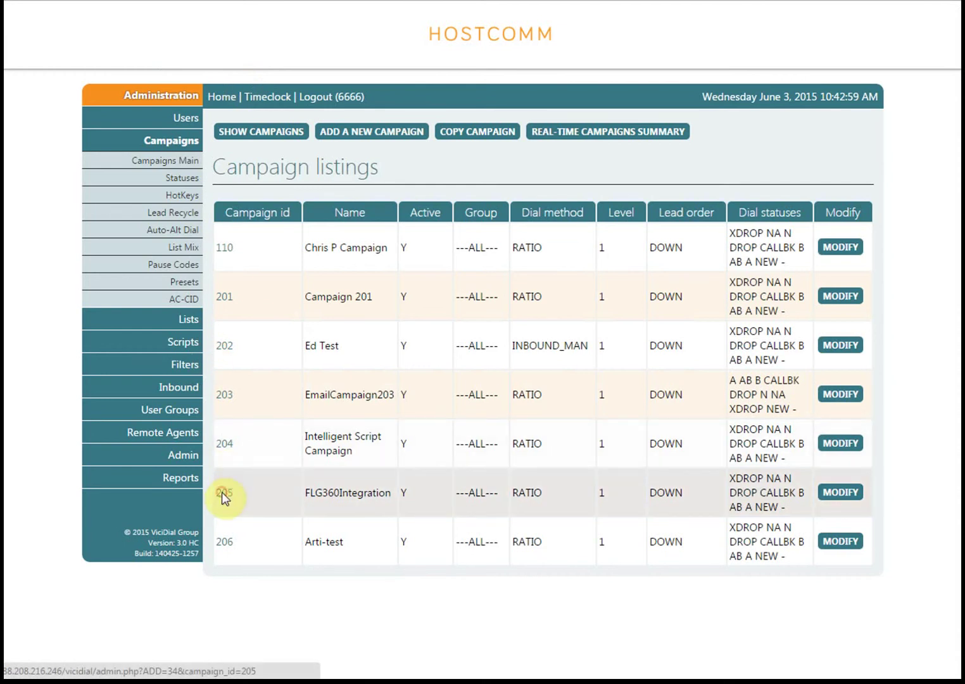
left_click(226, 492)
scroll(532, 419, "down", 12)
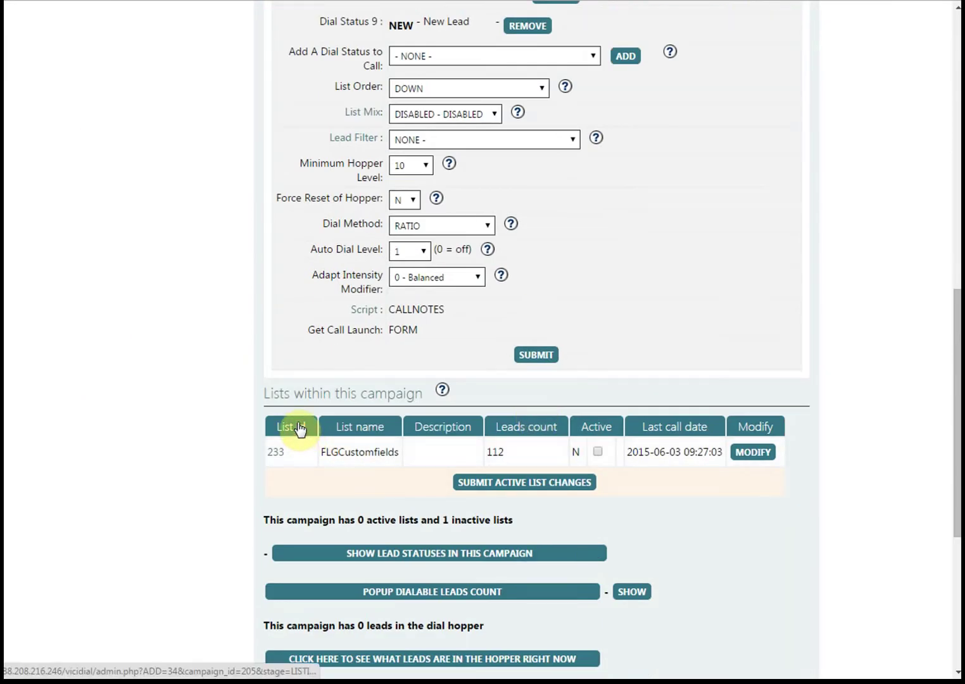
left_click(597, 451)
left_click(523, 483)
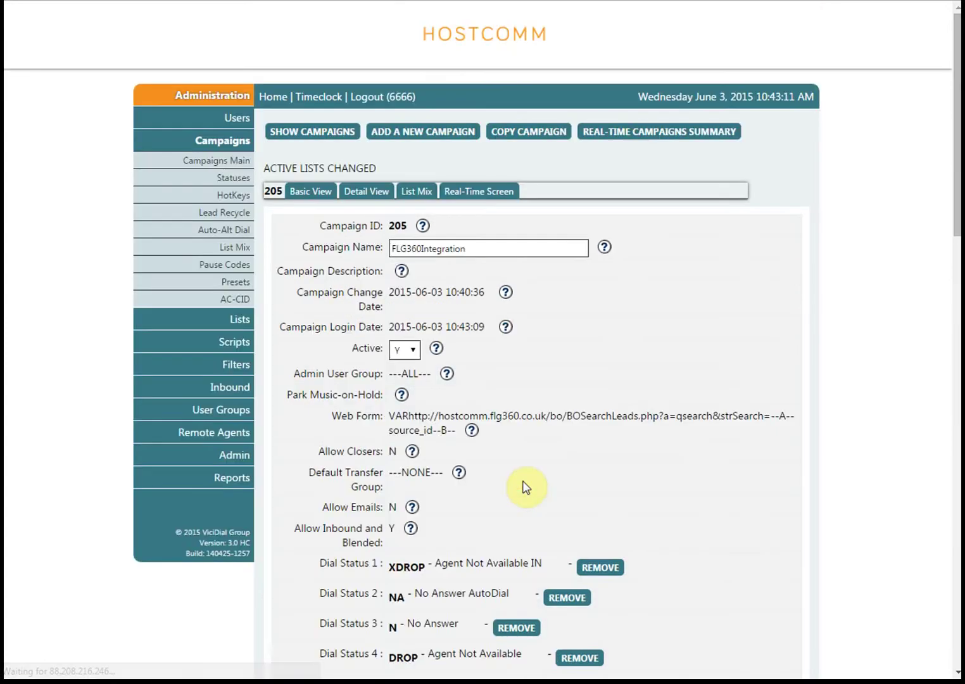
Step: Review the active list and lead statuses of campaign 205, and check the agent screen for dialable leads
scroll(517, 418, "down", 6)
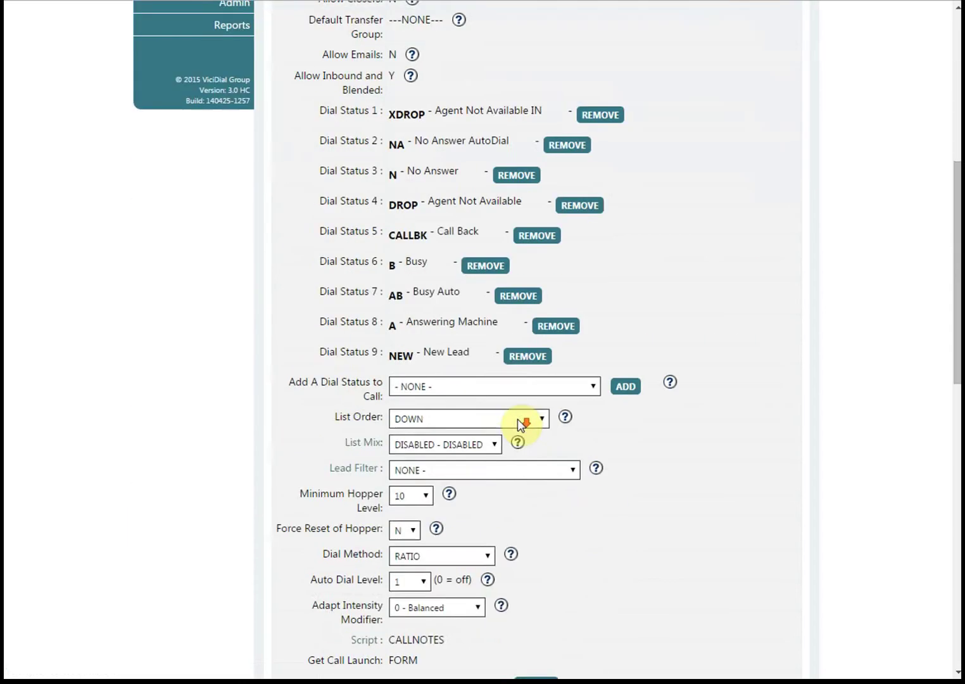
scroll(517, 418, "down", 5)
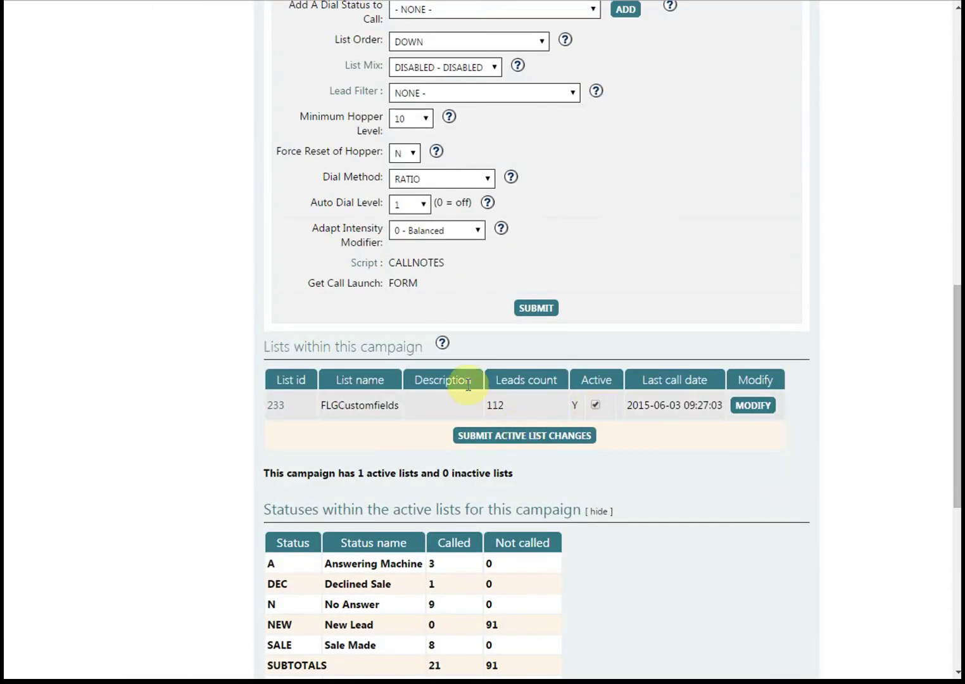
scroll(478, 389, "down", 3)
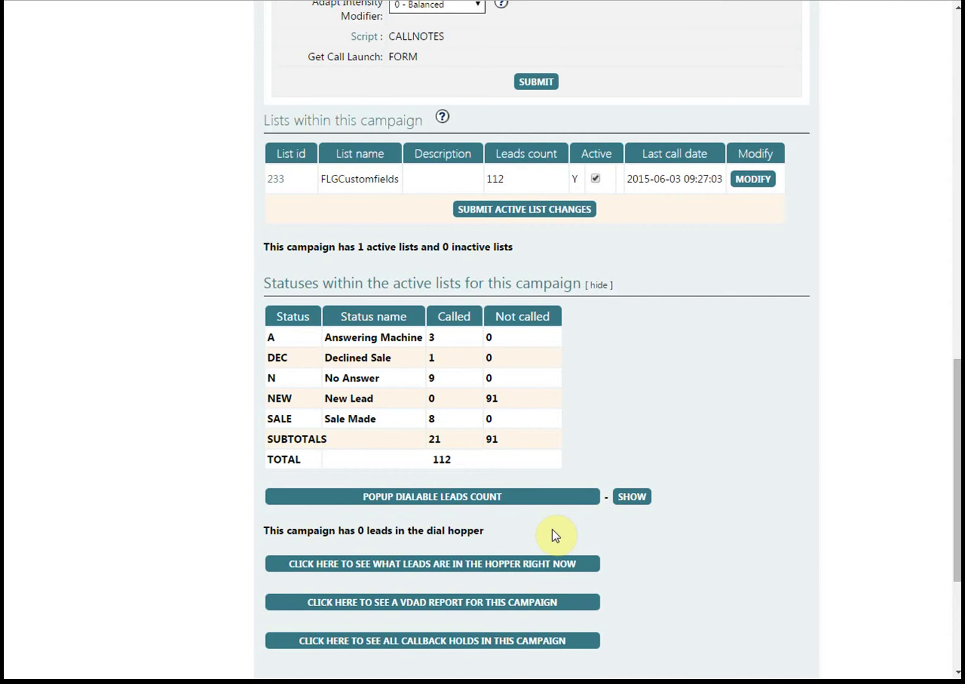
scroll(562, 494, "up", 5)
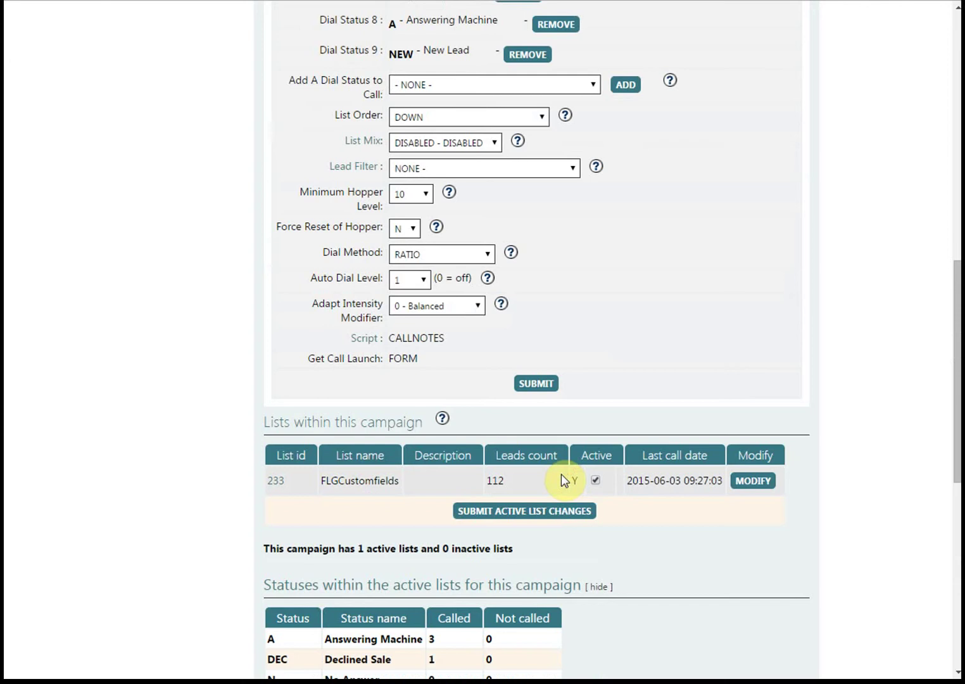
scroll(561, 473, "up", 6)
scroll(561, 474, "up", 6)
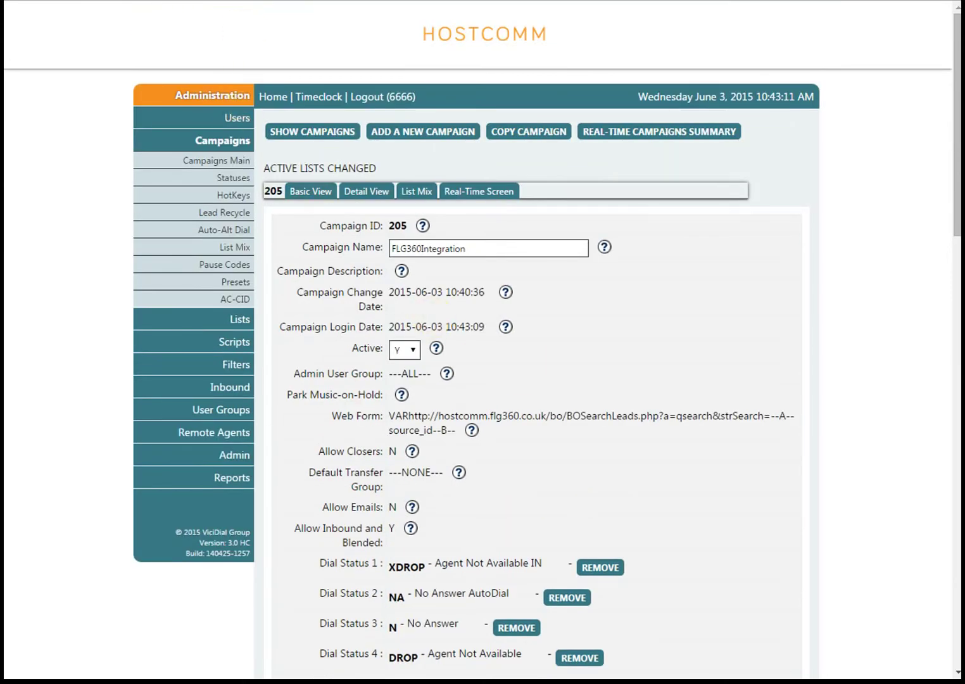
key("ctrl+Tab")
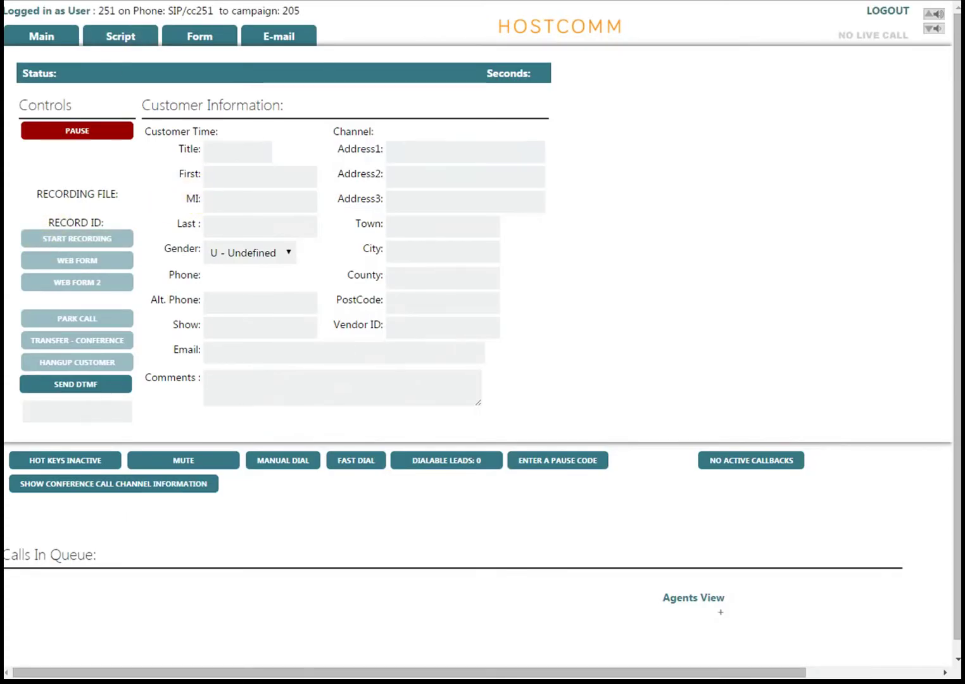
key("ctrl+Tab")
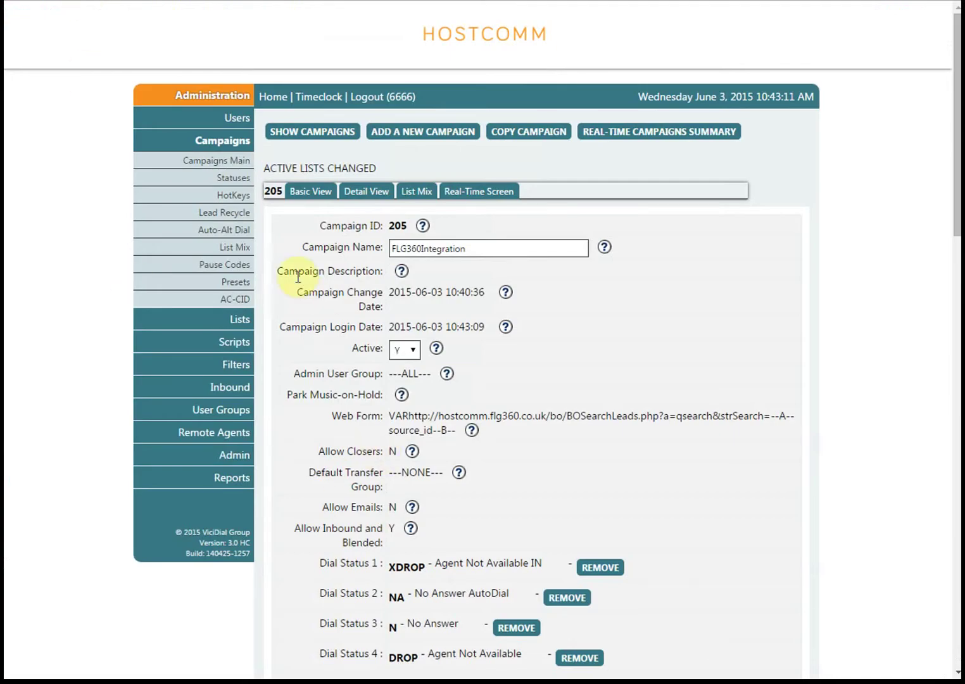
Step: Reload the campaign 205 page, confirming the resubmission, and examine the live hopper list before returning to the campaign
key("F5")
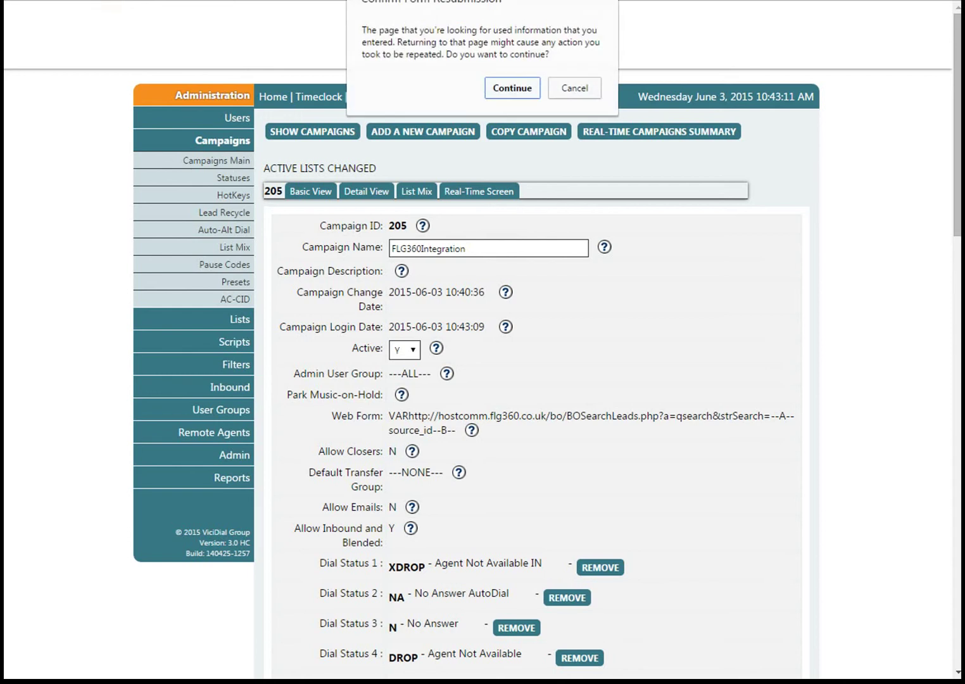
left_click(506, 88)
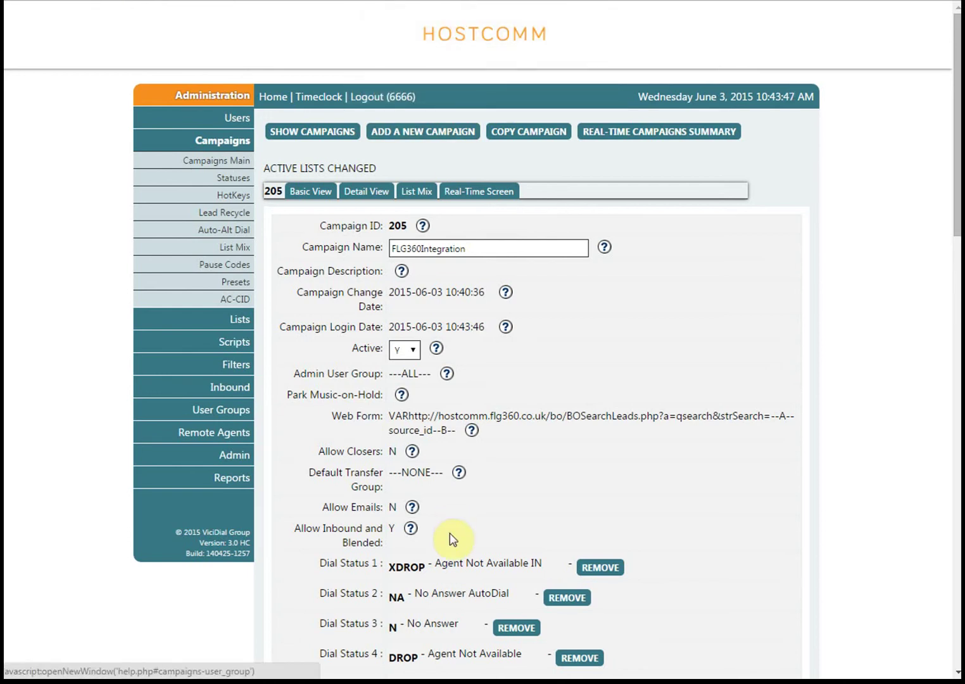
scroll(454, 539, "down", 15)
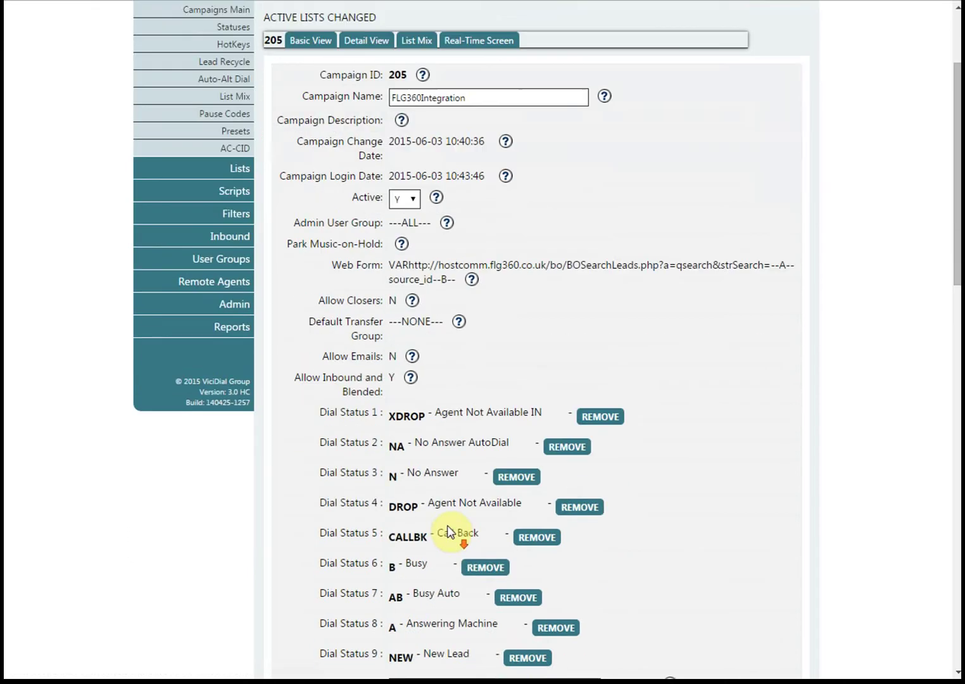
scroll(448, 518, "down", 2)
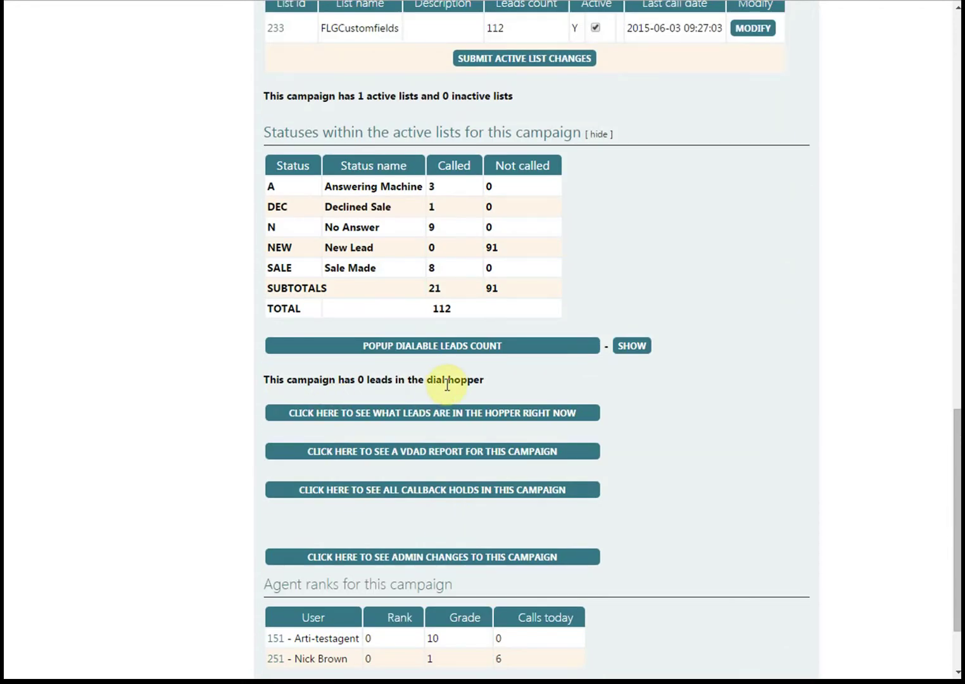
left_click(397, 418)
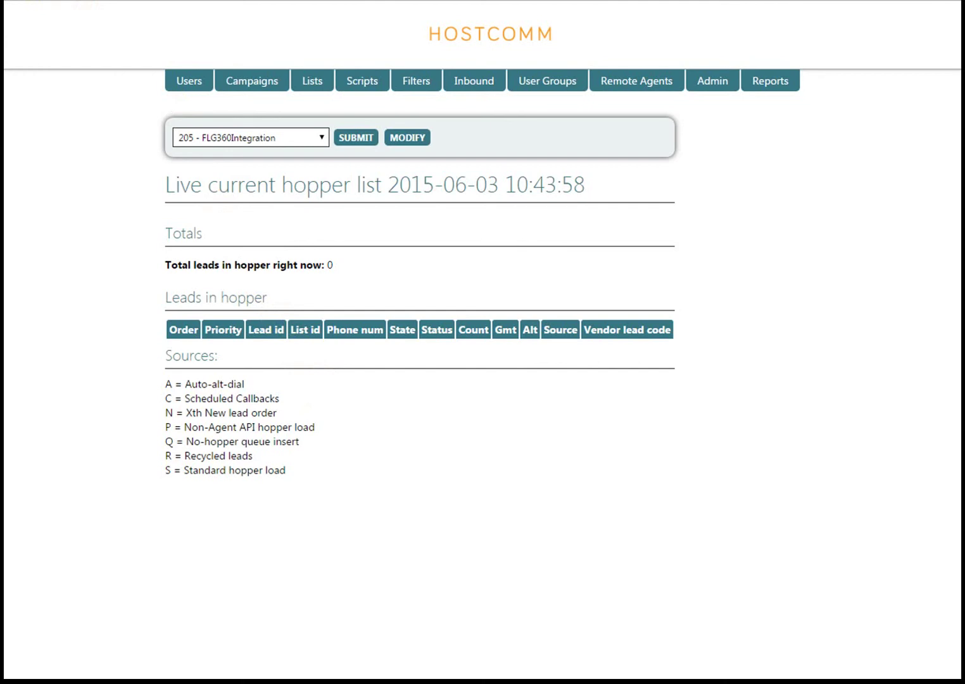
key("alt+Left")
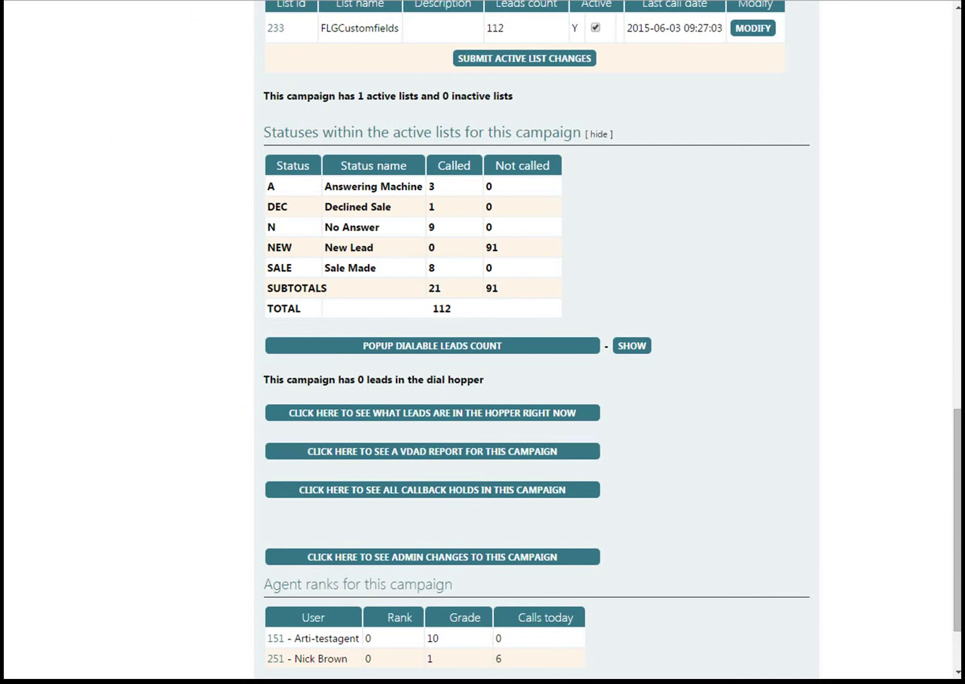
Step: On the agent screen, show the live call's main customer information and hang up the call
key("alt+Tab")
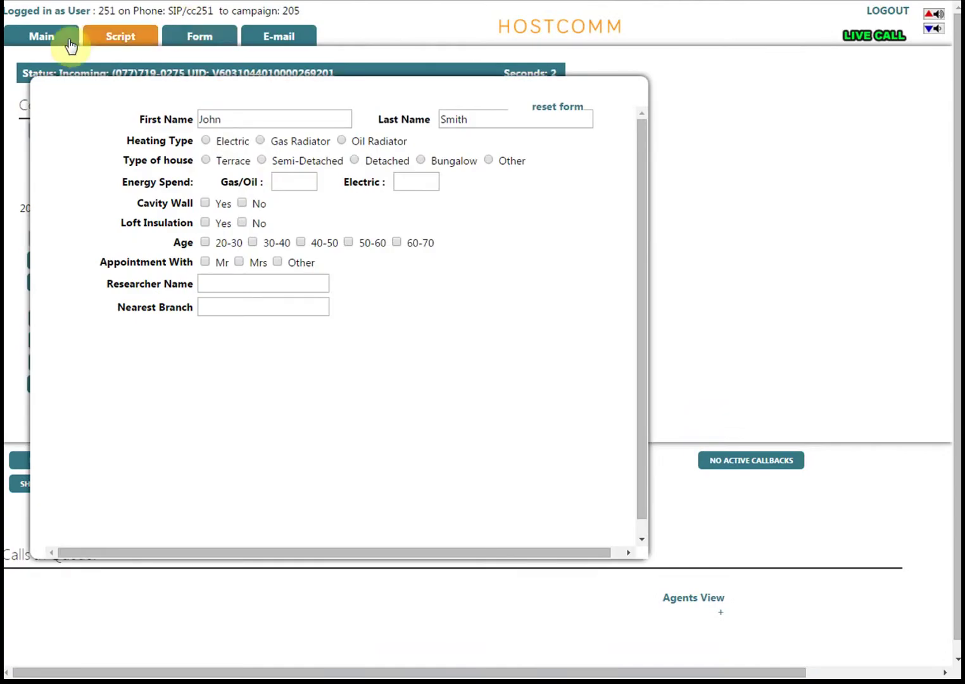
left_click(51, 37)
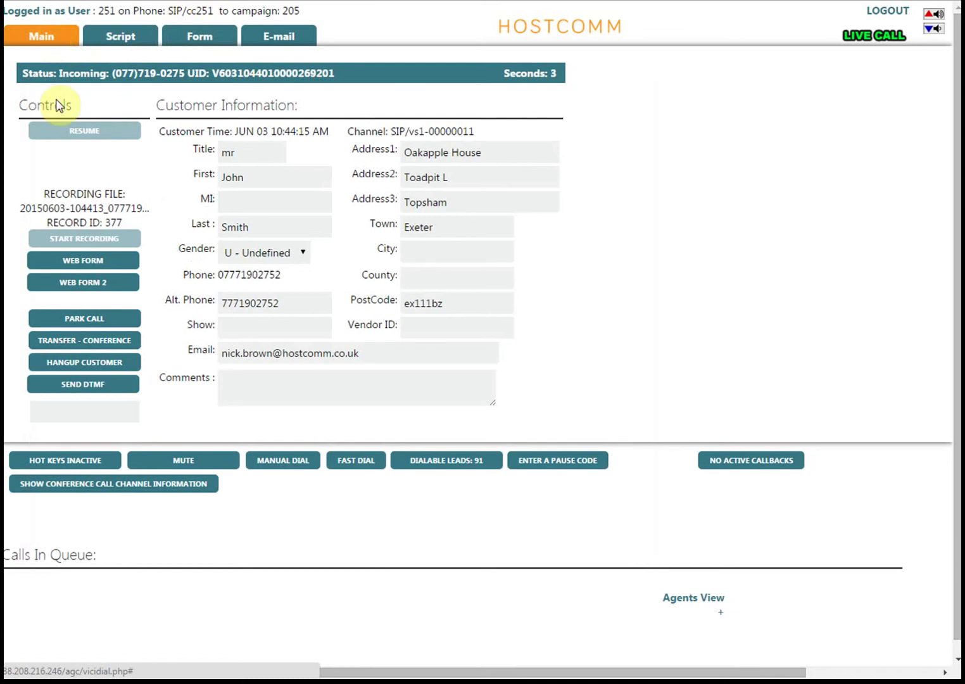
left_click(77, 362)
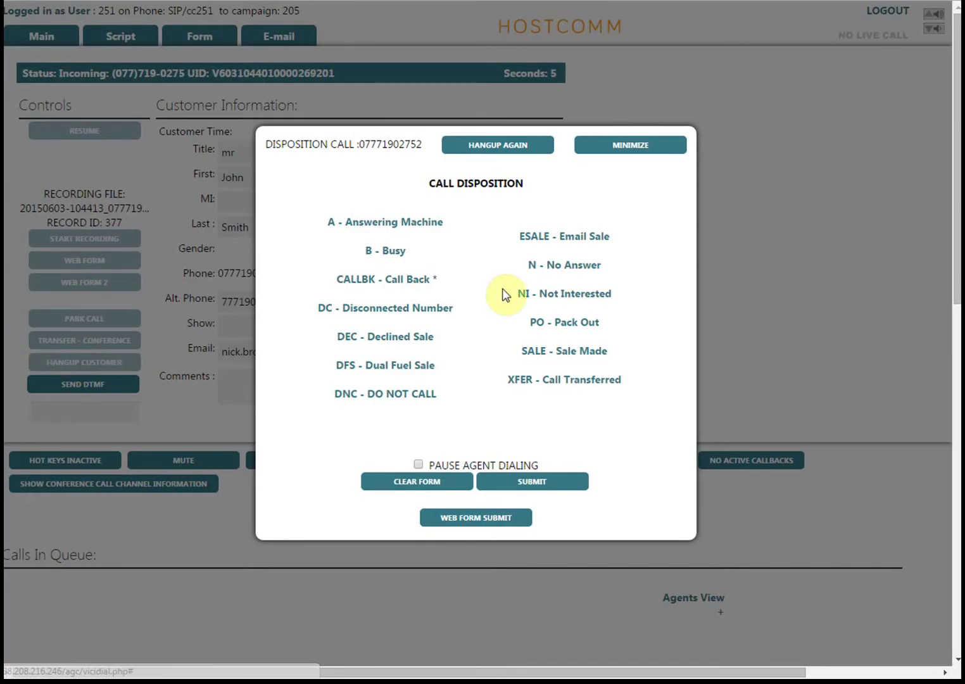
Step: Disposition the call as N - No Answer with agent dialing paused, using the pause code TECH - Tech Support
left_click(557, 269)
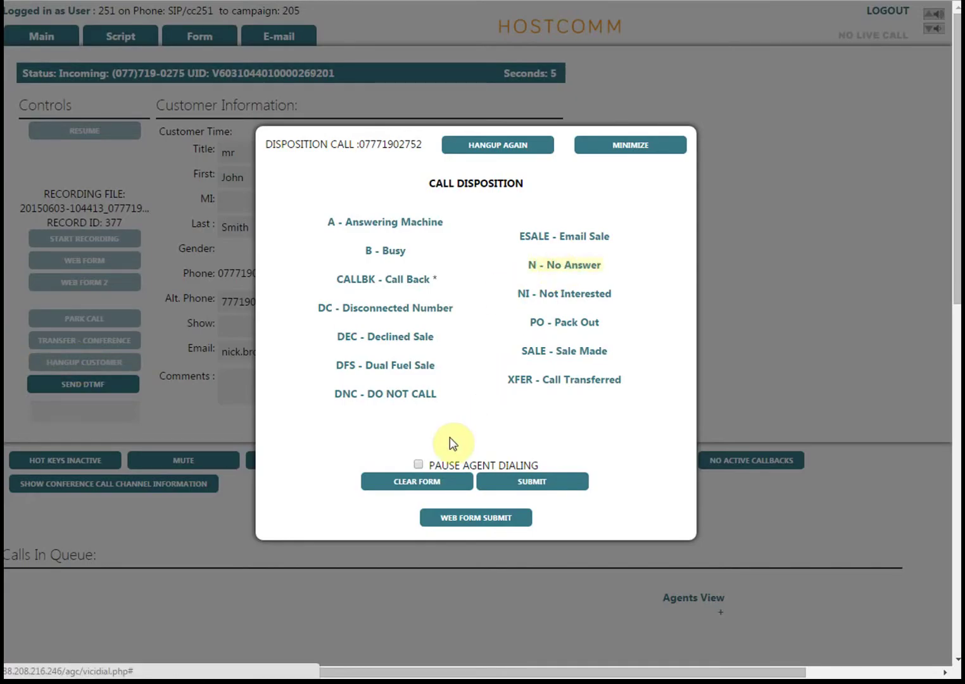
left_click(418, 464)
left_click(548, 494)
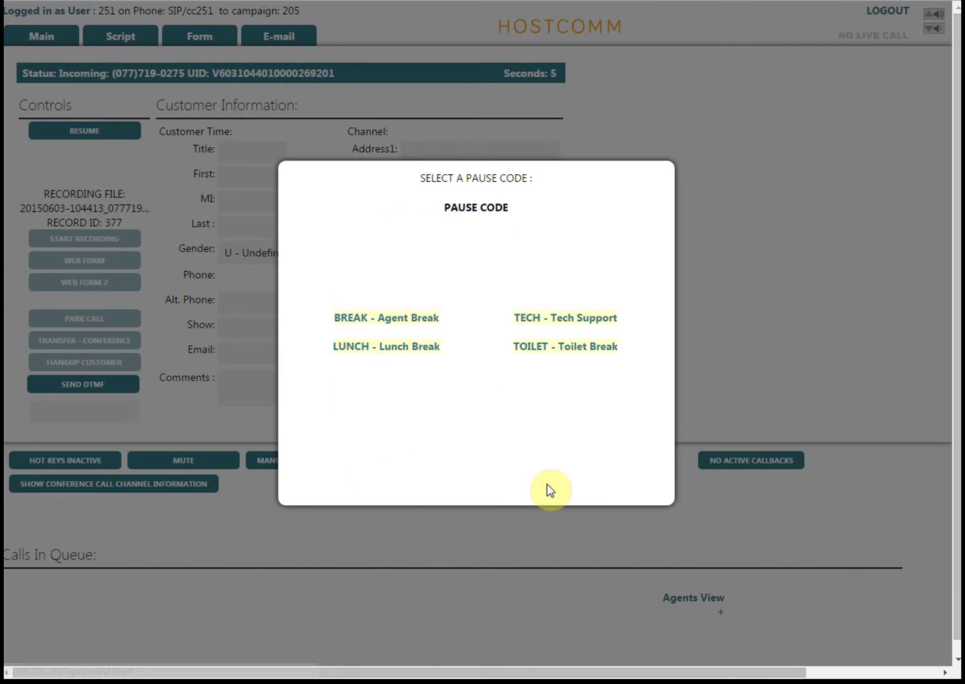
left_click(547, 320)
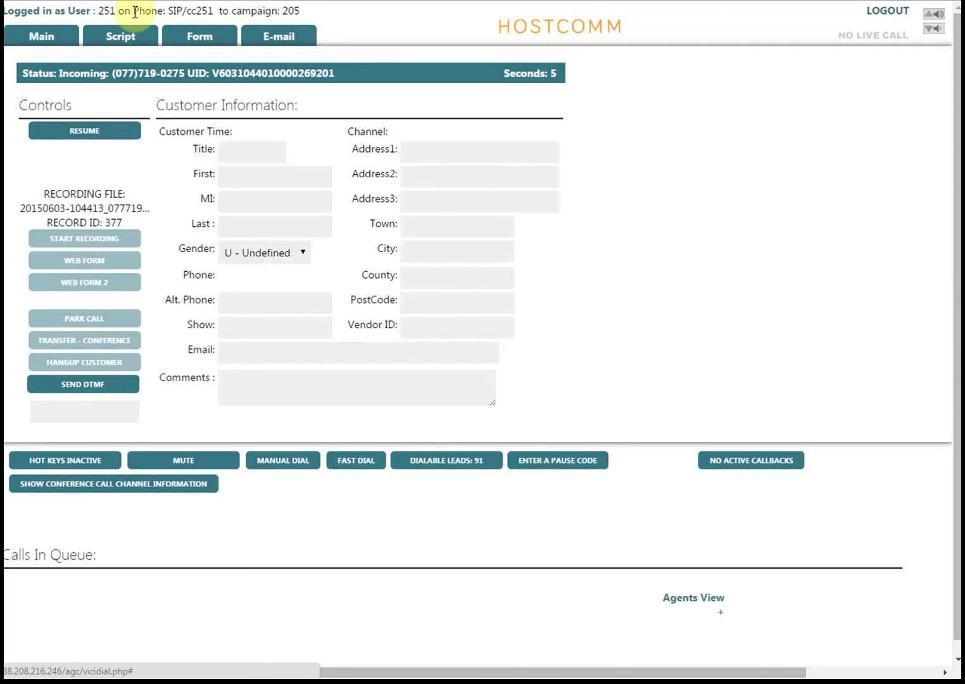
Step: Return to the campaign administration page and check again which leads of campaign 205 are in the hopper
left_click(69, 1)
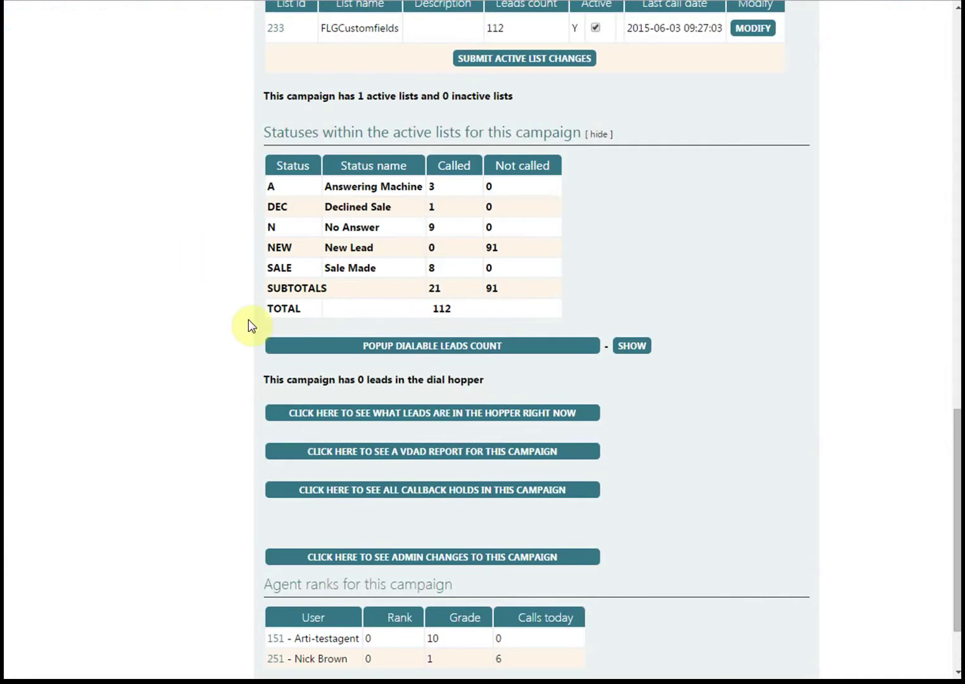
left_click(400, 414)
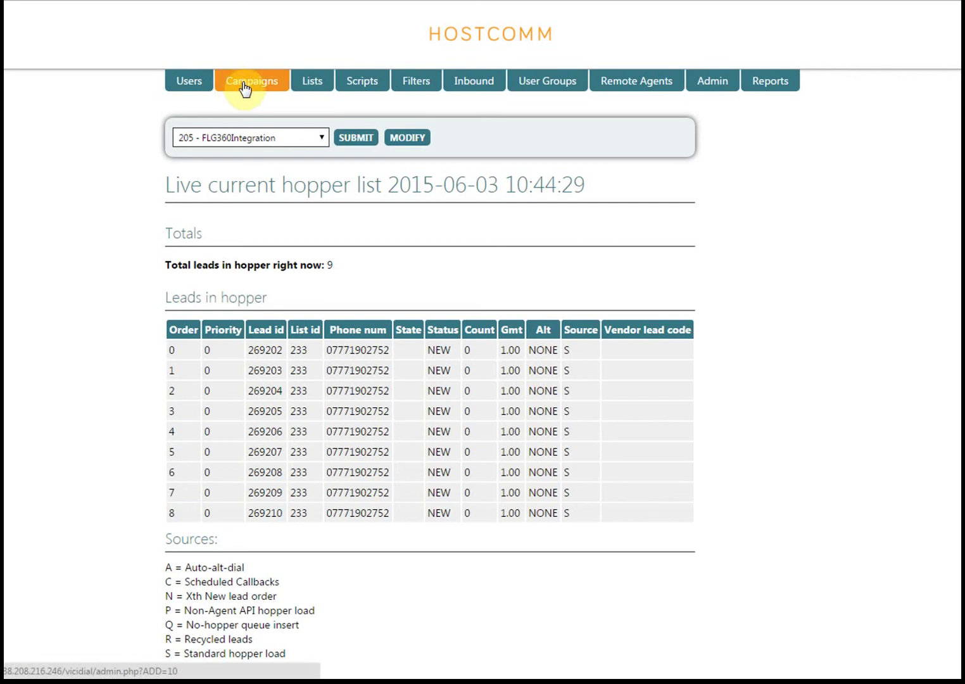
key("alt+Left")
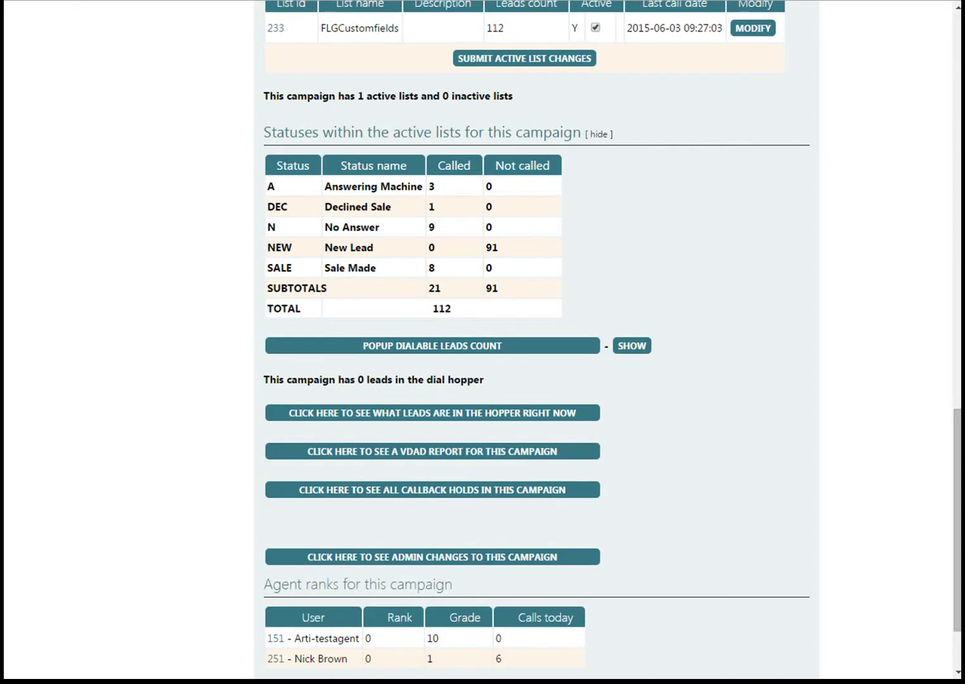
Step: In the detailed settings of campaign 205, set the Call Count Limit to 15
scroll(323, 436, "up", 15)
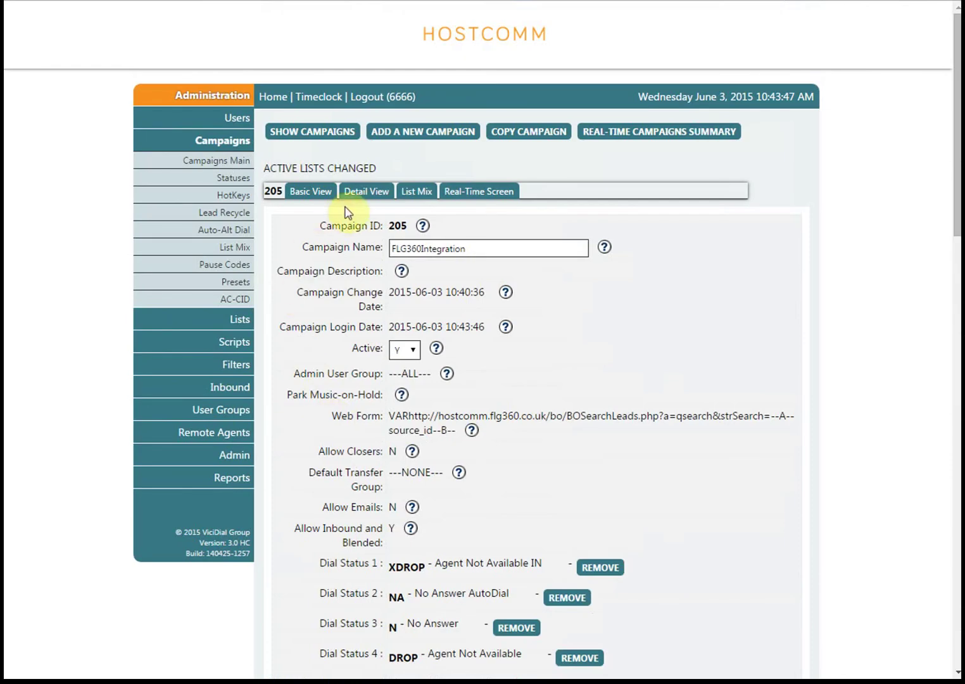
left_click(360, 189)
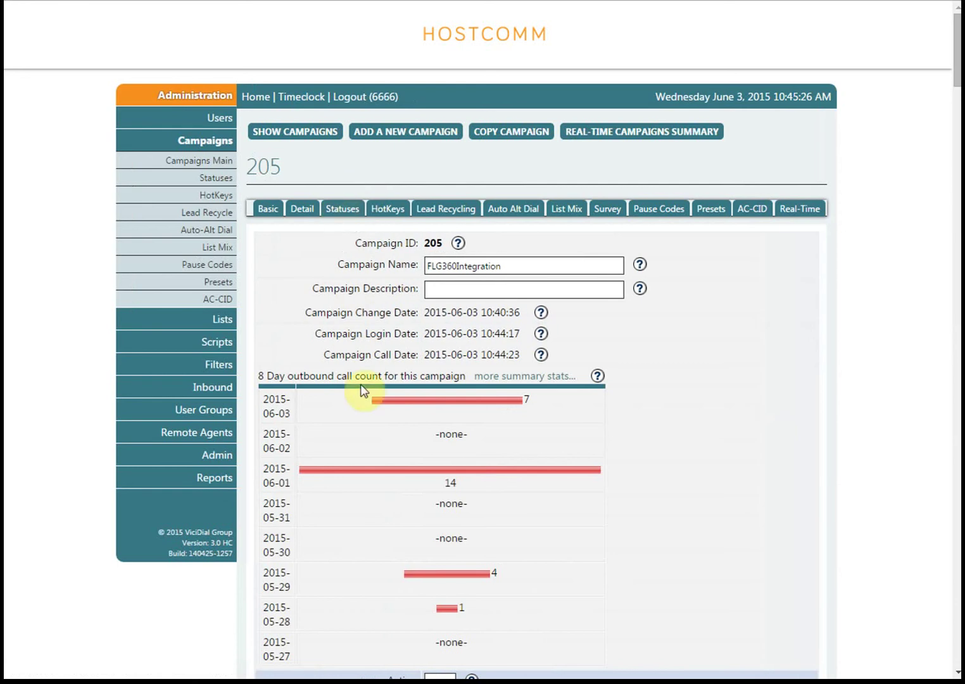
scroll(366, 399, "down", 5)
scroll(379, 405, "down", 6)
scroll(376, 409, "down", 3)
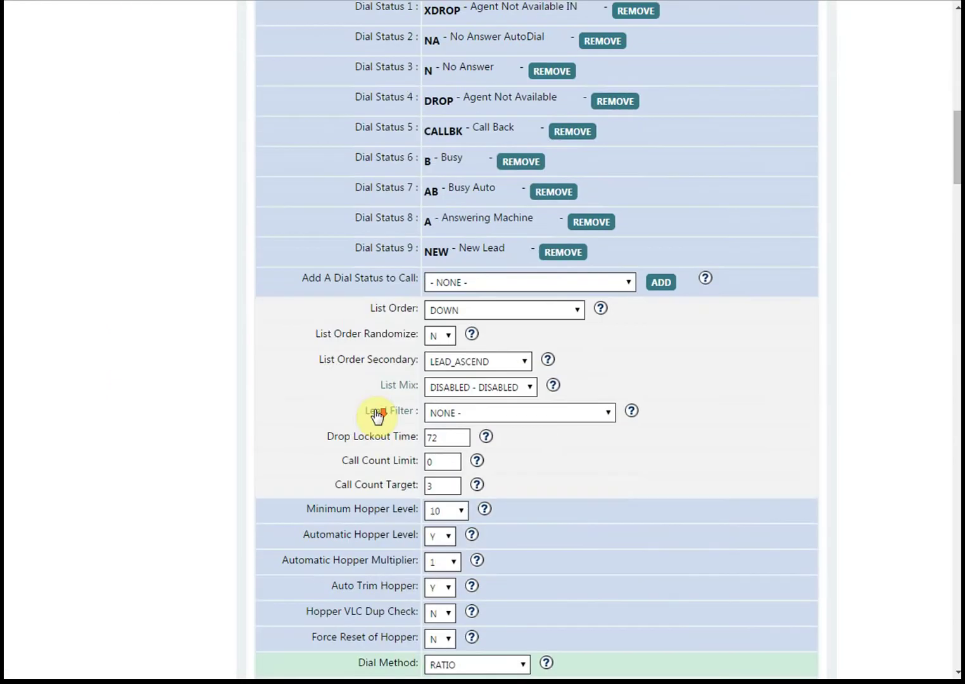
double_click(443, 463)
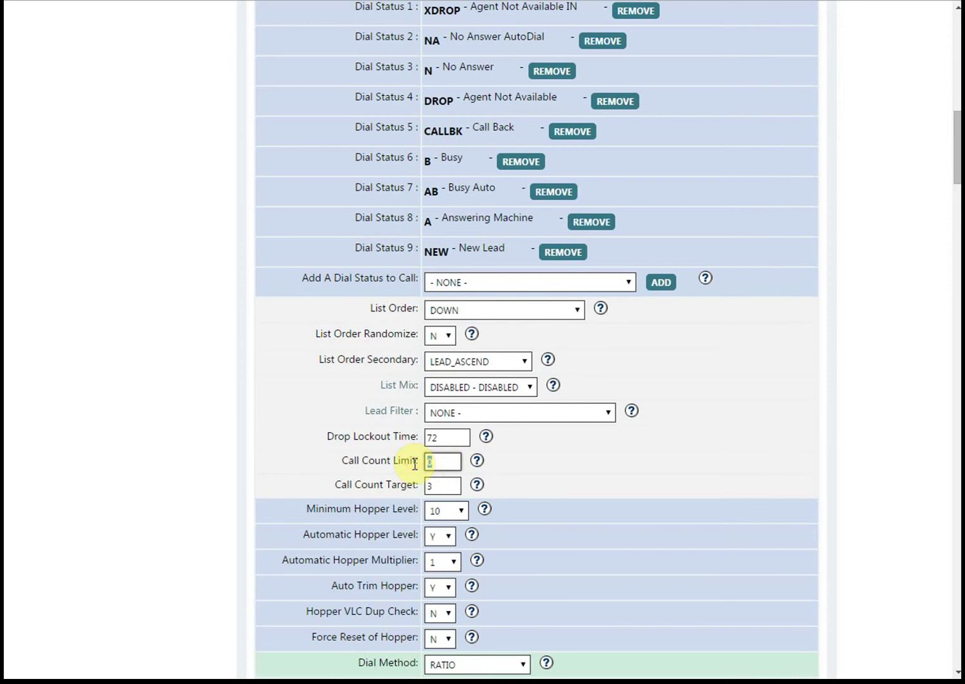
type("15")
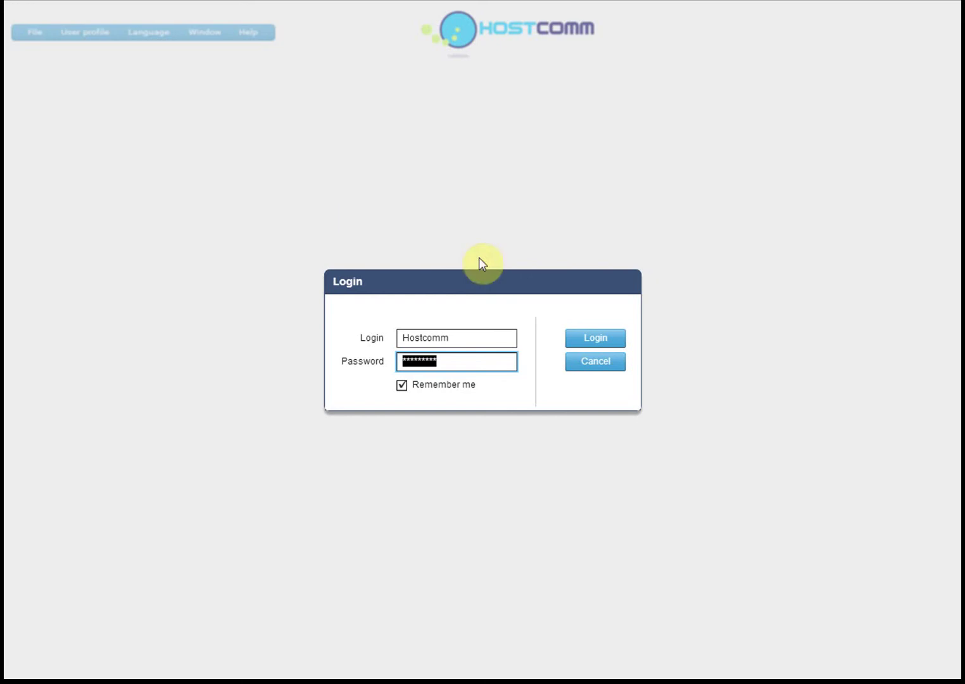
Step: Log in to the other Hostcomm application with the remembered credentials
left_click(582, 337)
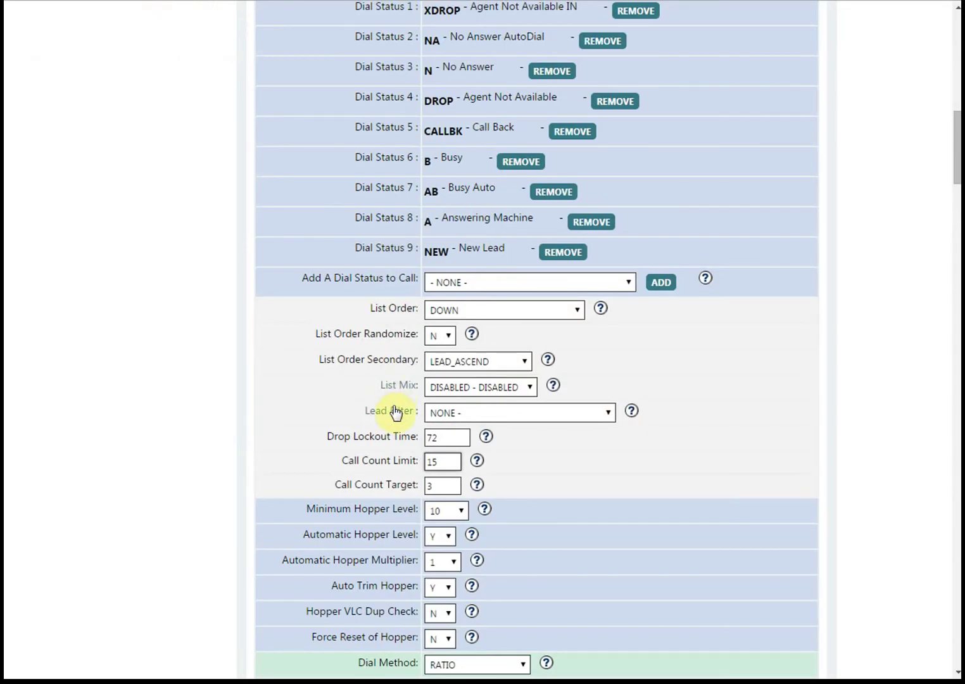
Step: Open list 233 (FLGCustomfields) from the lists within campaign 205
scroll(394, 412, "down", 15)
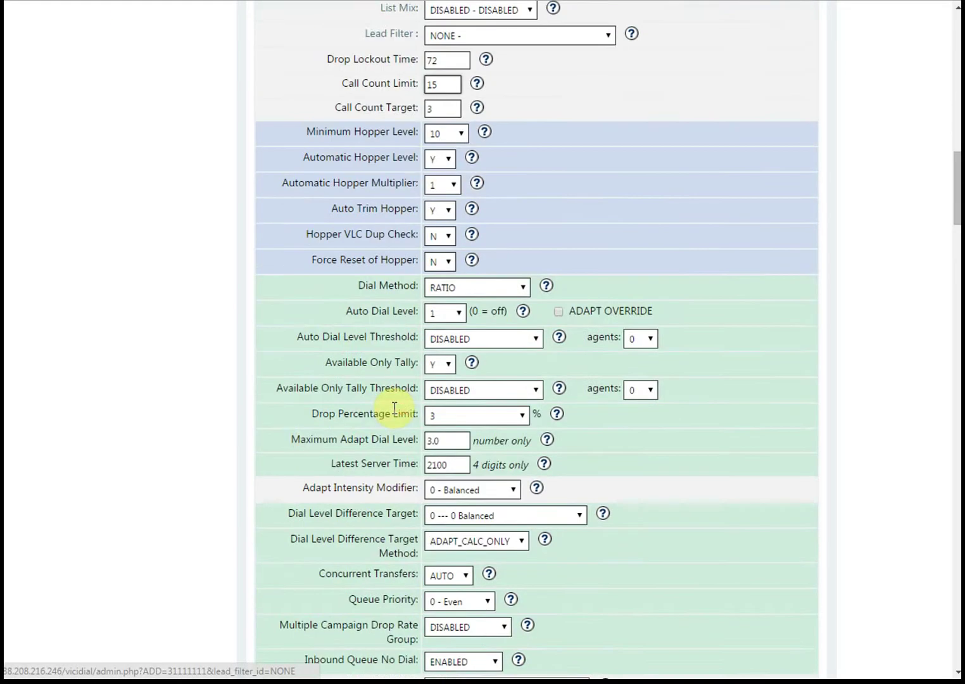
scroll(394, 409, "down", 20)
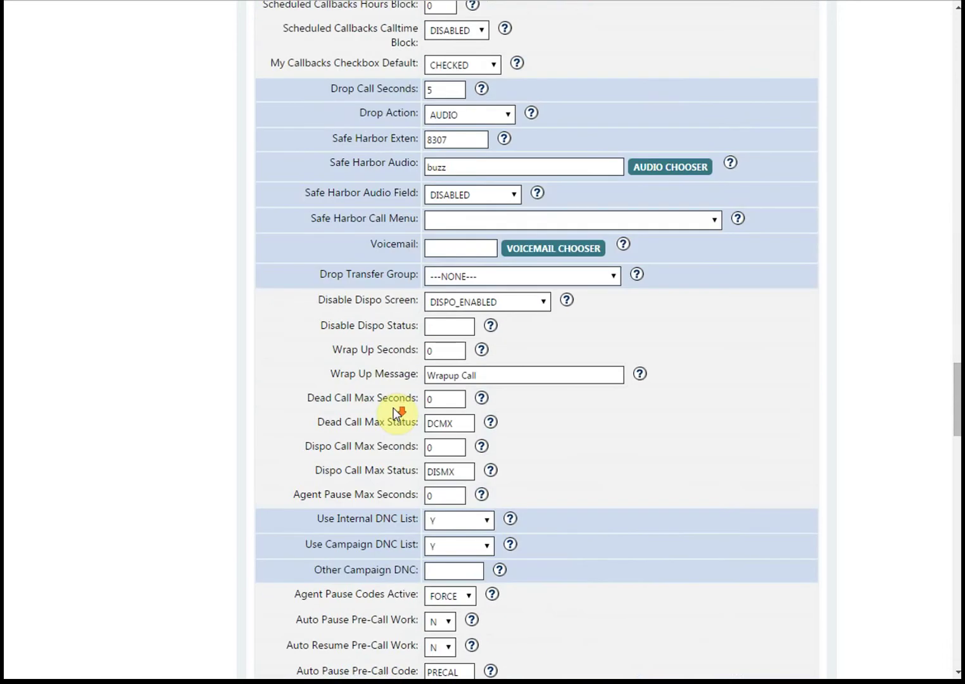
scroll(393, 413, "down", 20)
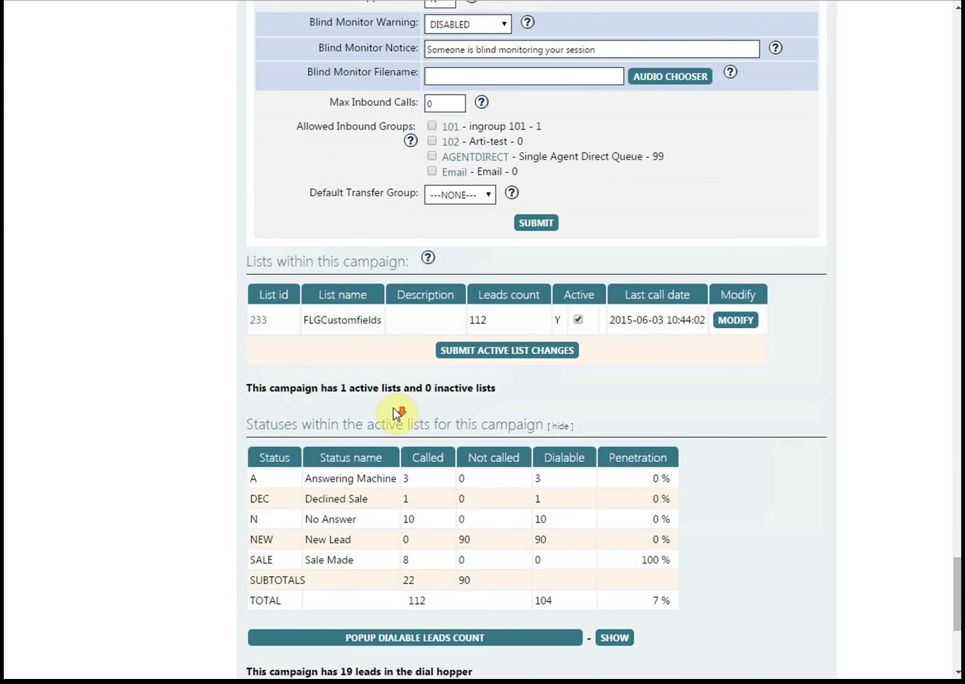
left_click(258, 319)
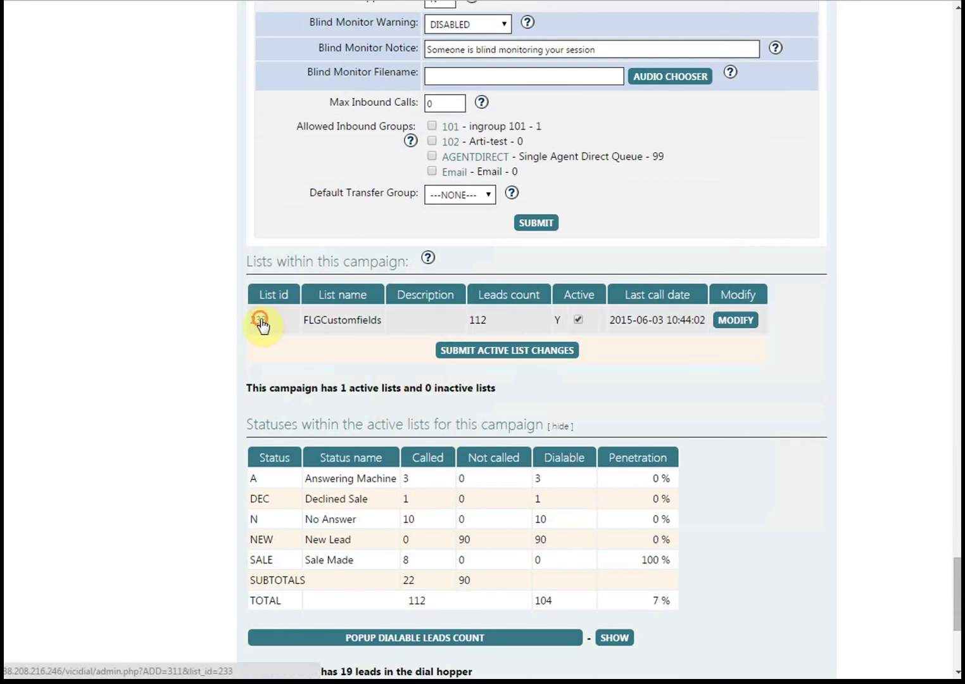
Step: Examine the called, not called and dialable lead counts per status within list 233
scroll(546, 516, "down", 7)
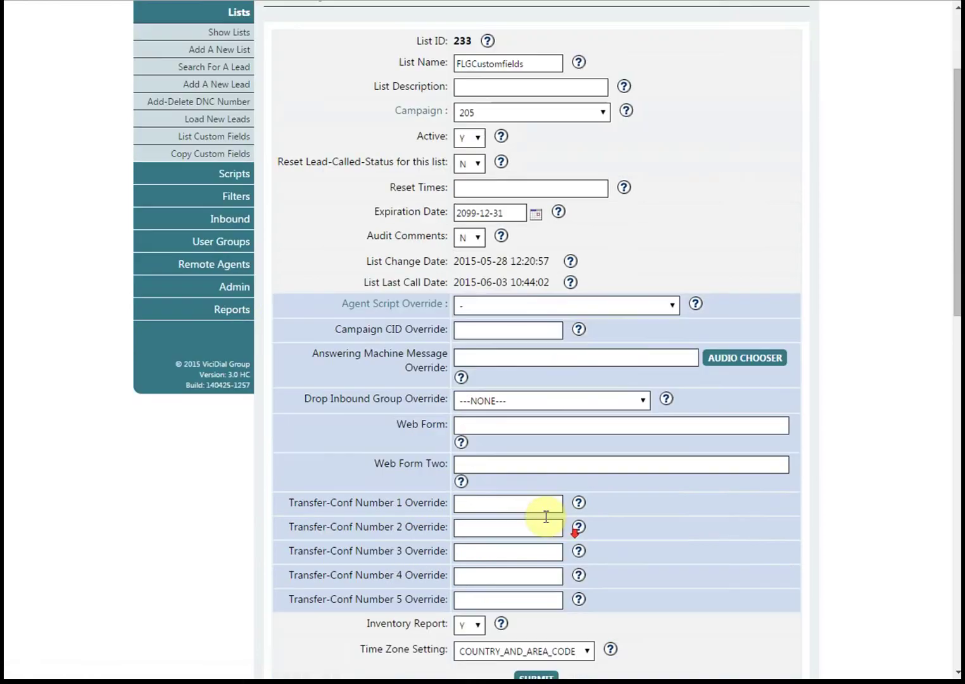
scroll(459, 477, "down", 1)
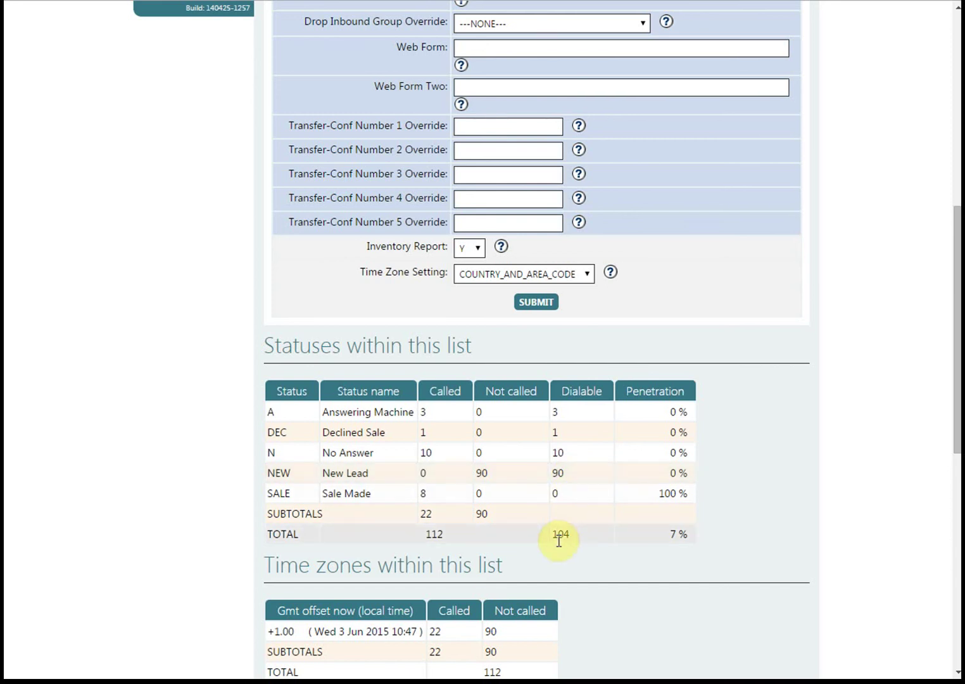
scroll(558, 539, "up", 1)
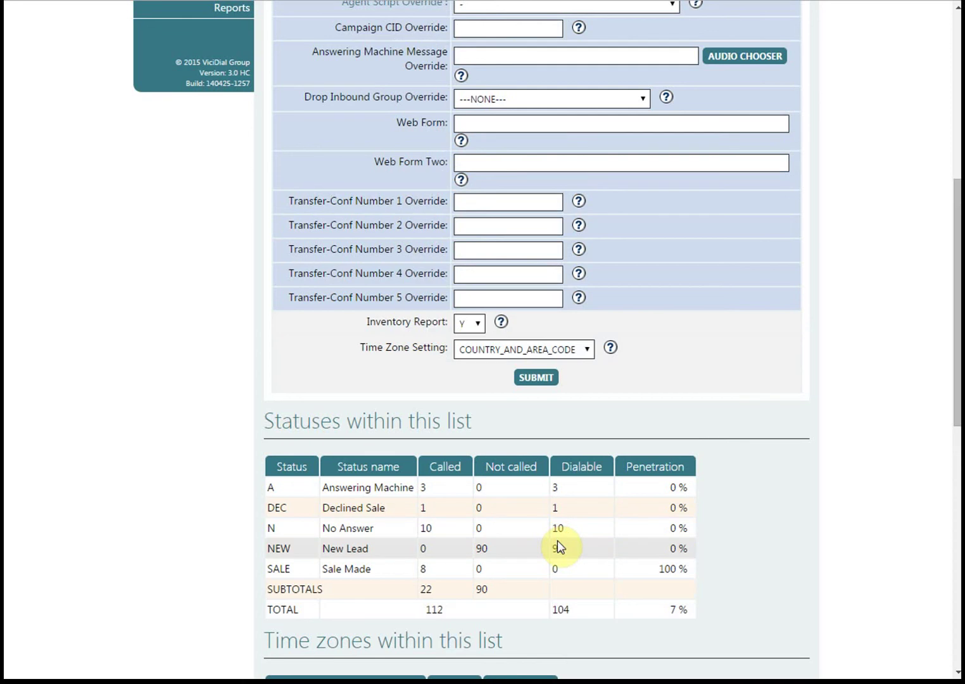
Step: Set Reset Lead-Called-Status to Y for list 233, submit the change and check the status counts within the list again
scroll(557, 539, "up", 3)
scroll(557, 540, "up", 3)
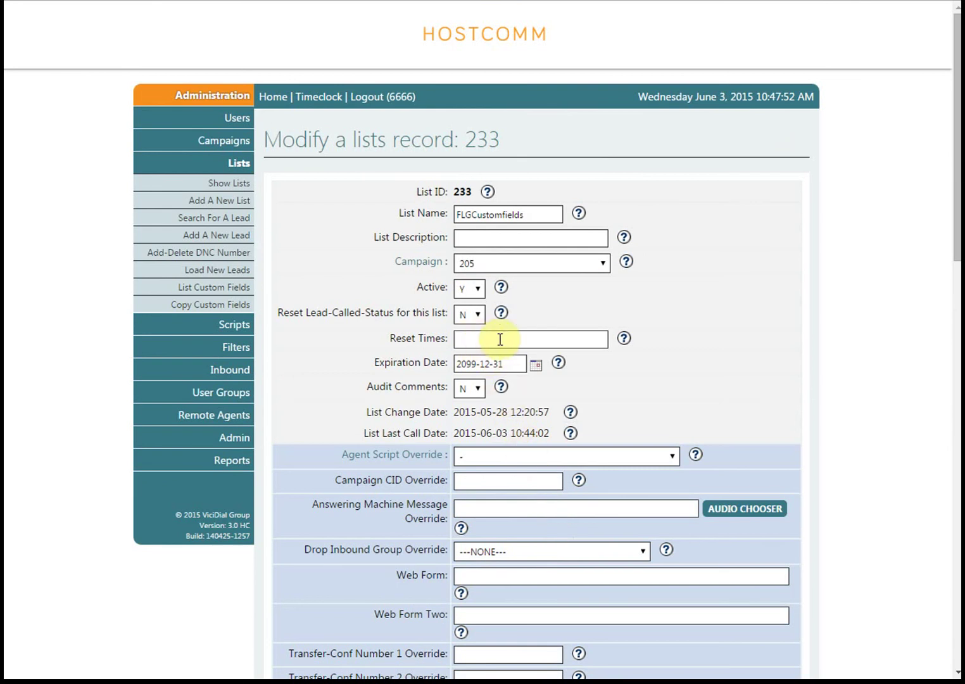
left_click(477, 315)
left_click(473, 331)
scroll(685, 319, "down", 1)
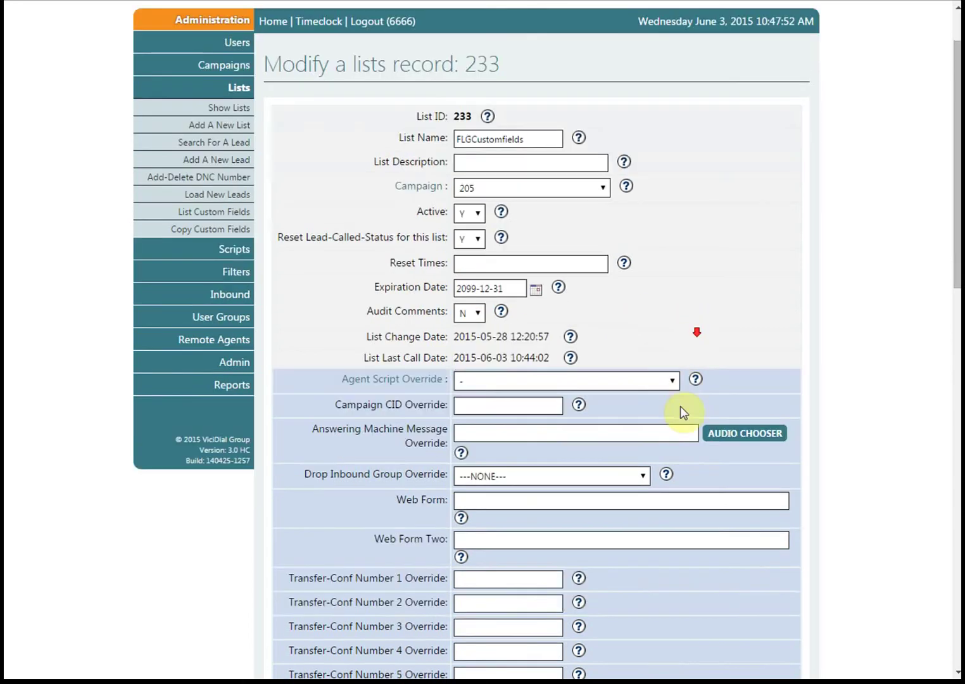
scroll(680, 406, "down", 6)
left_click(526, 305)
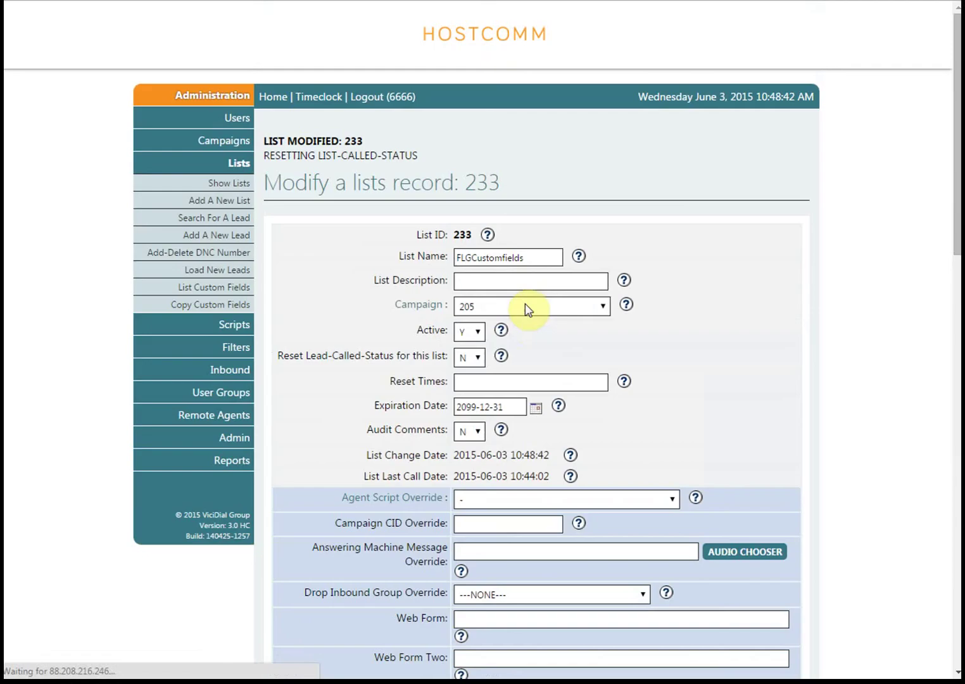
scroll(636, 503, "down", 6)
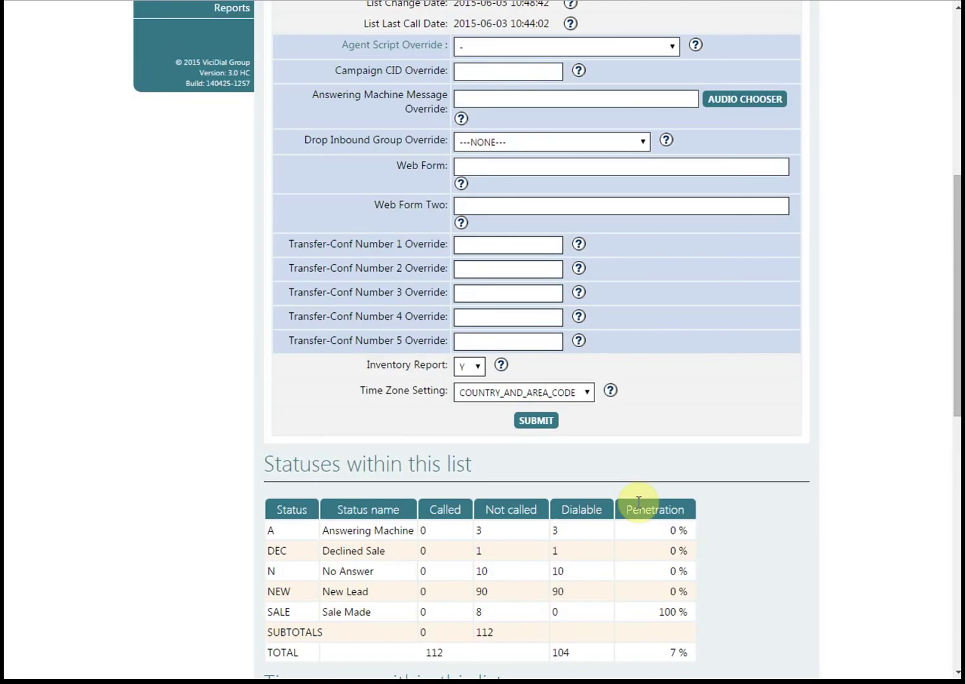
scroll(639, 501, "down", 2)
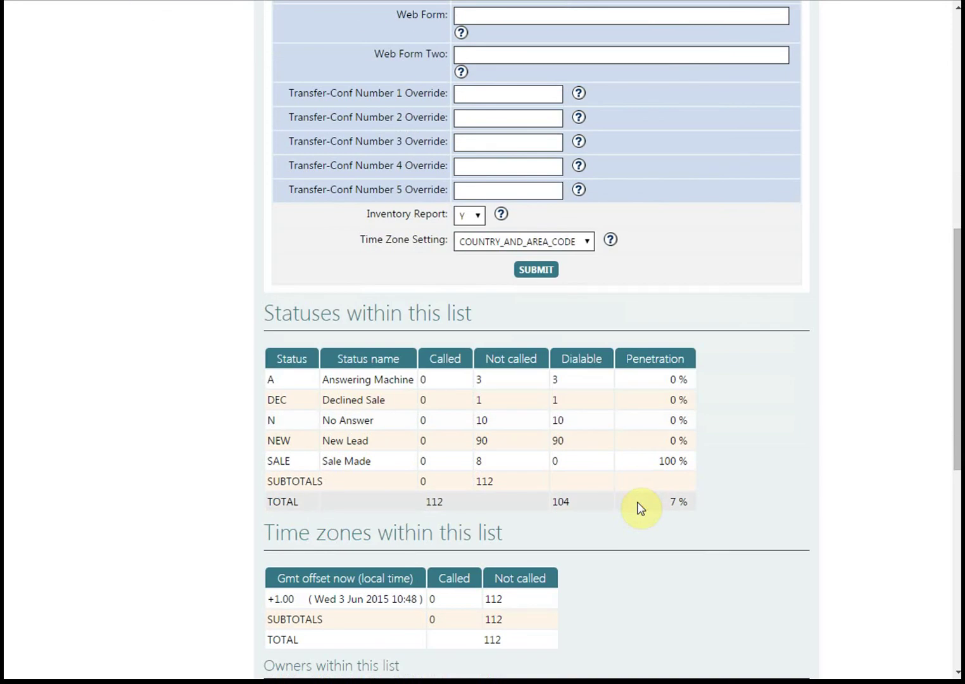